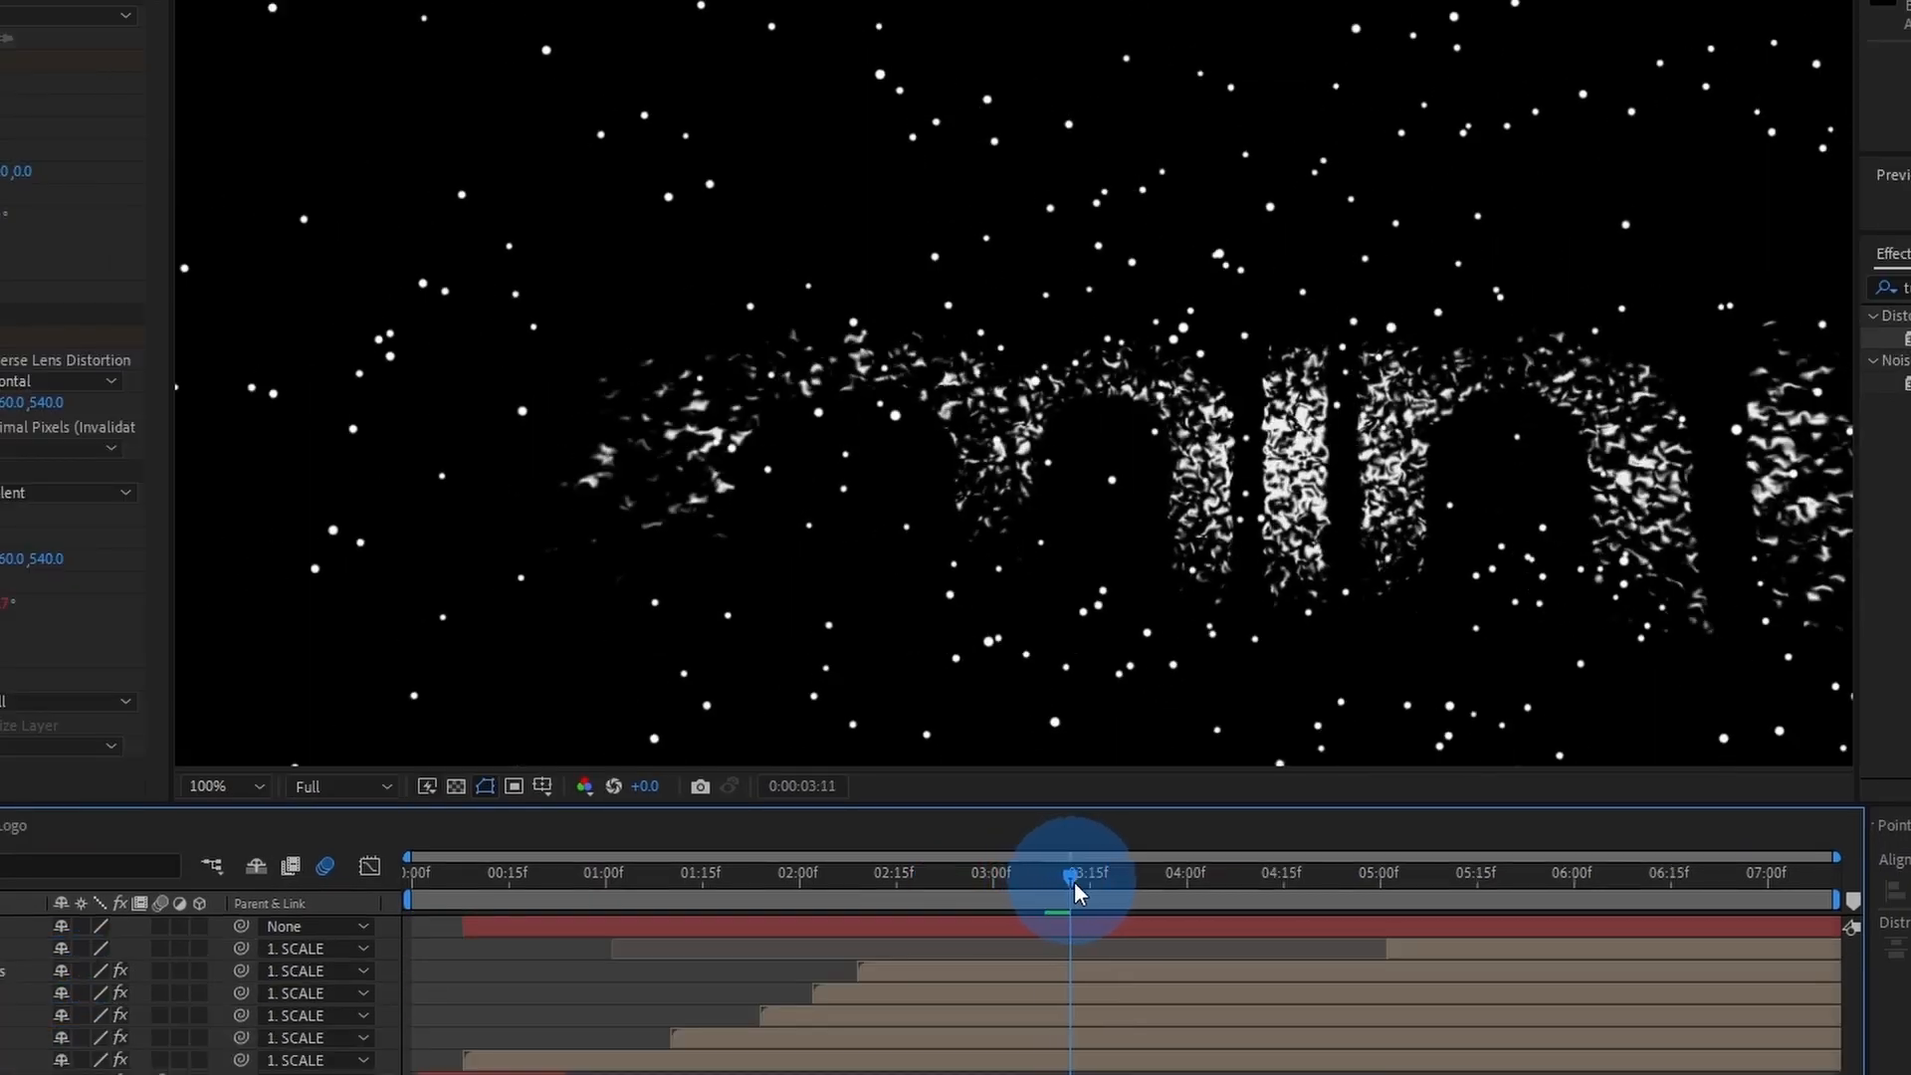
- Scrub through the particles forming the letters and the lens flare animation
left_click_drag(1050, 874, 1110, 875)
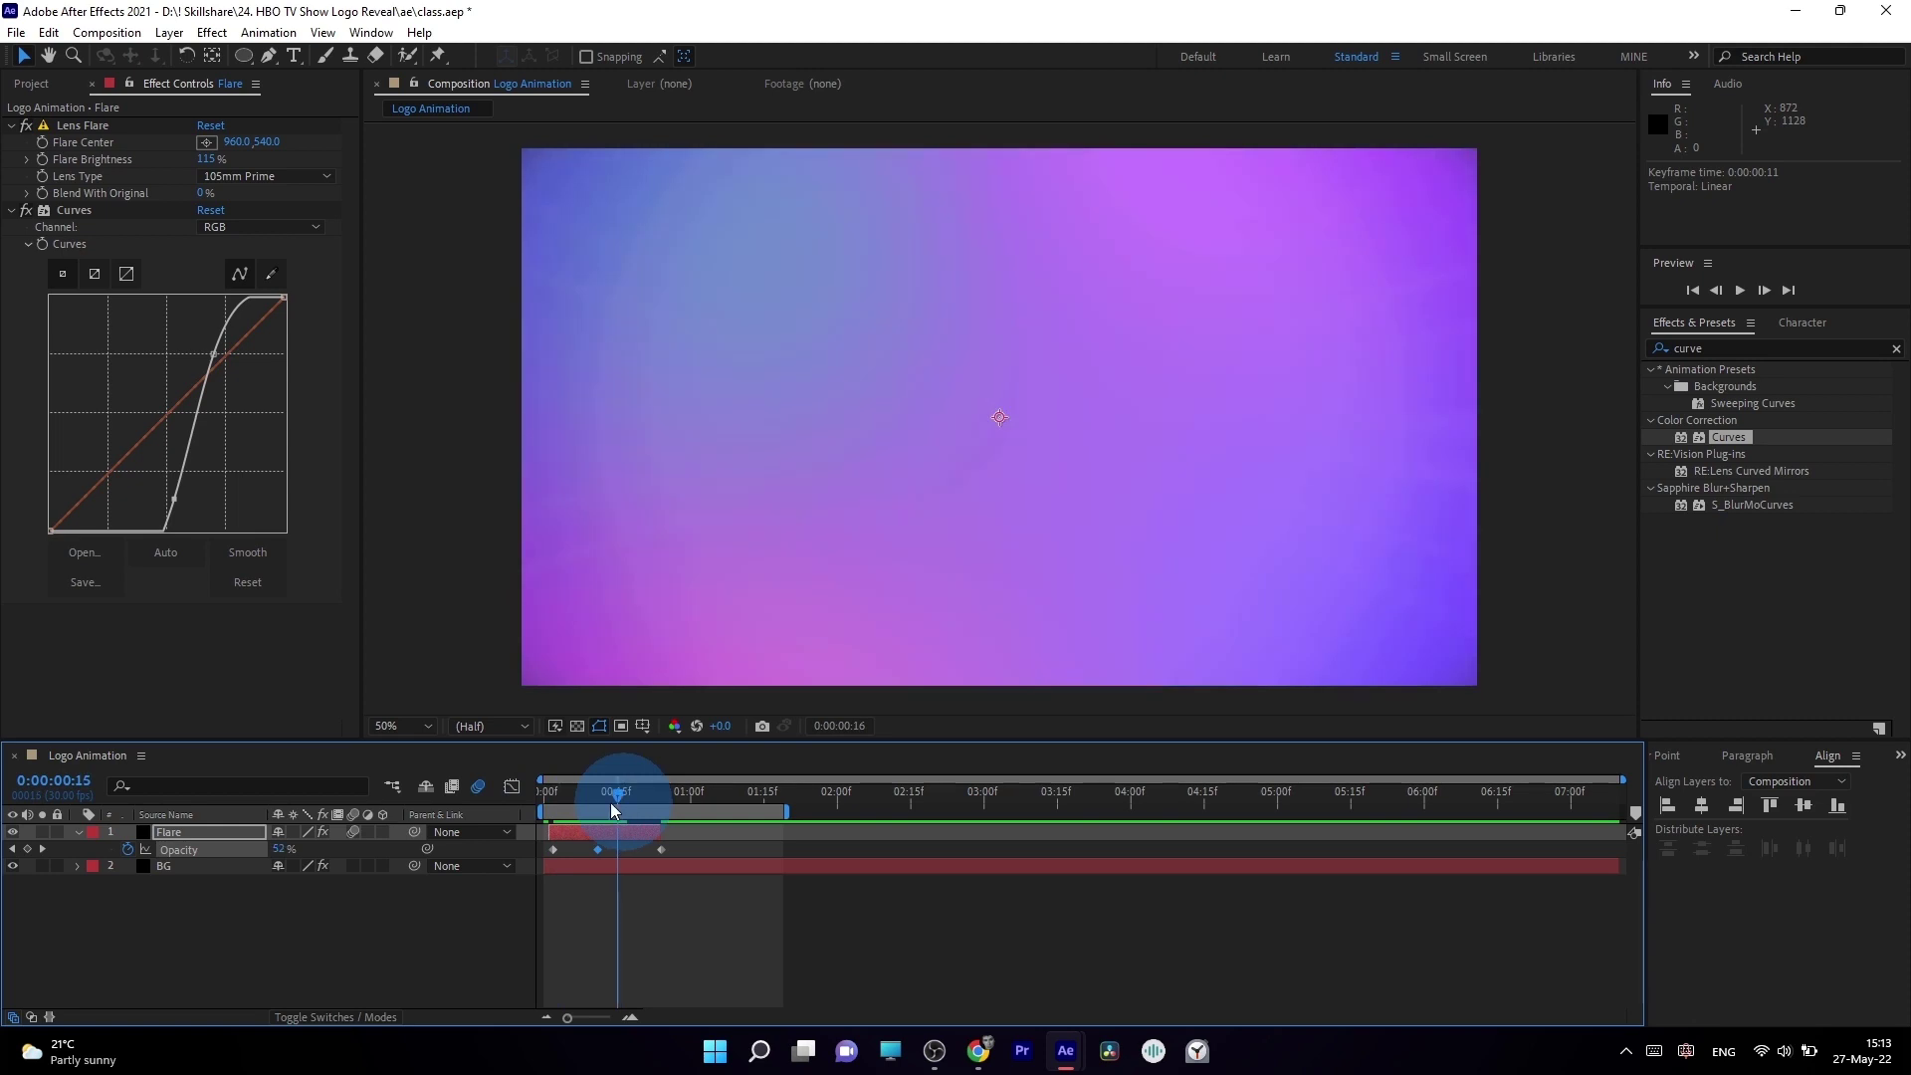
mouse_move(610, 801)
left_mouse_down()
mouse_move(552, 802)
mouse_move(671, 797)
mouse_move(634, 807)
left_mouse_up()
- Enter the Text Logo comp and set the 'mini' text to Montserrat SemiBold
left_click(77, 831)
double_click(413, 882)
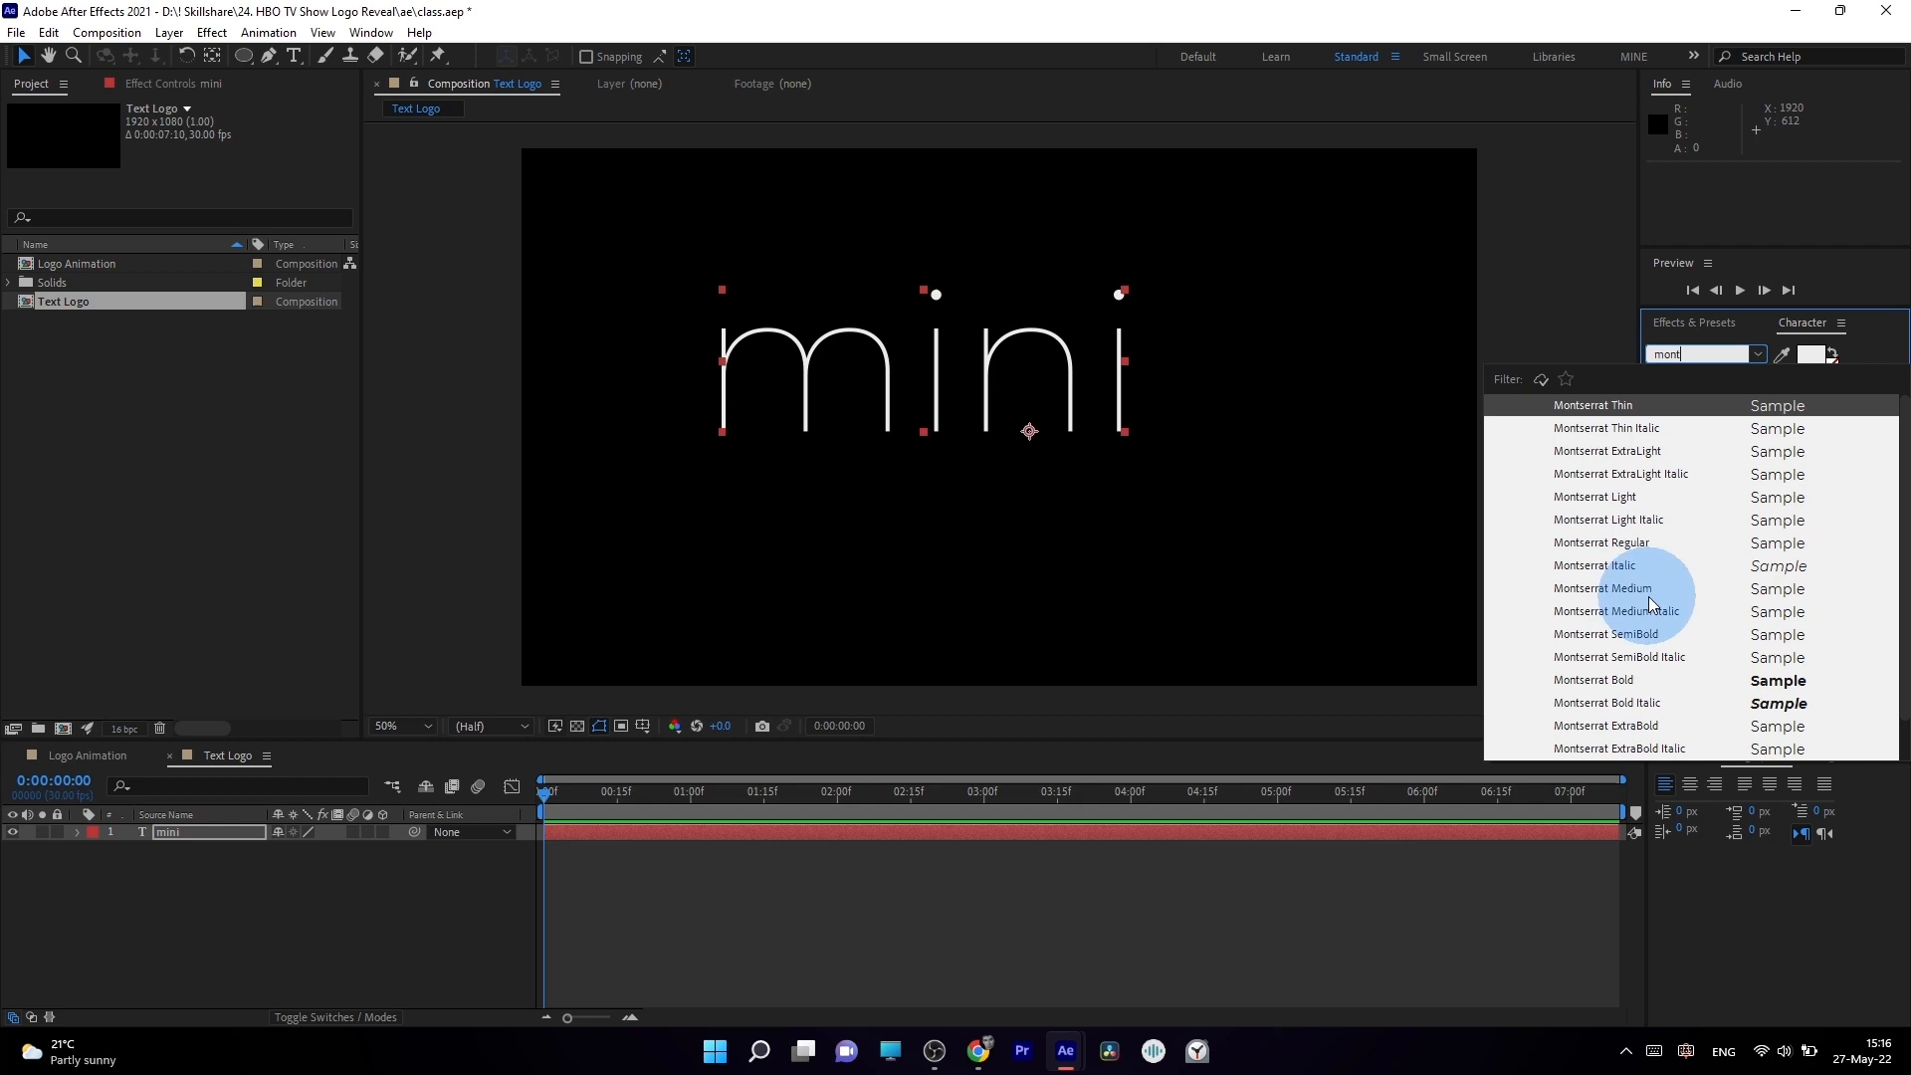
left_click(1635, 633)
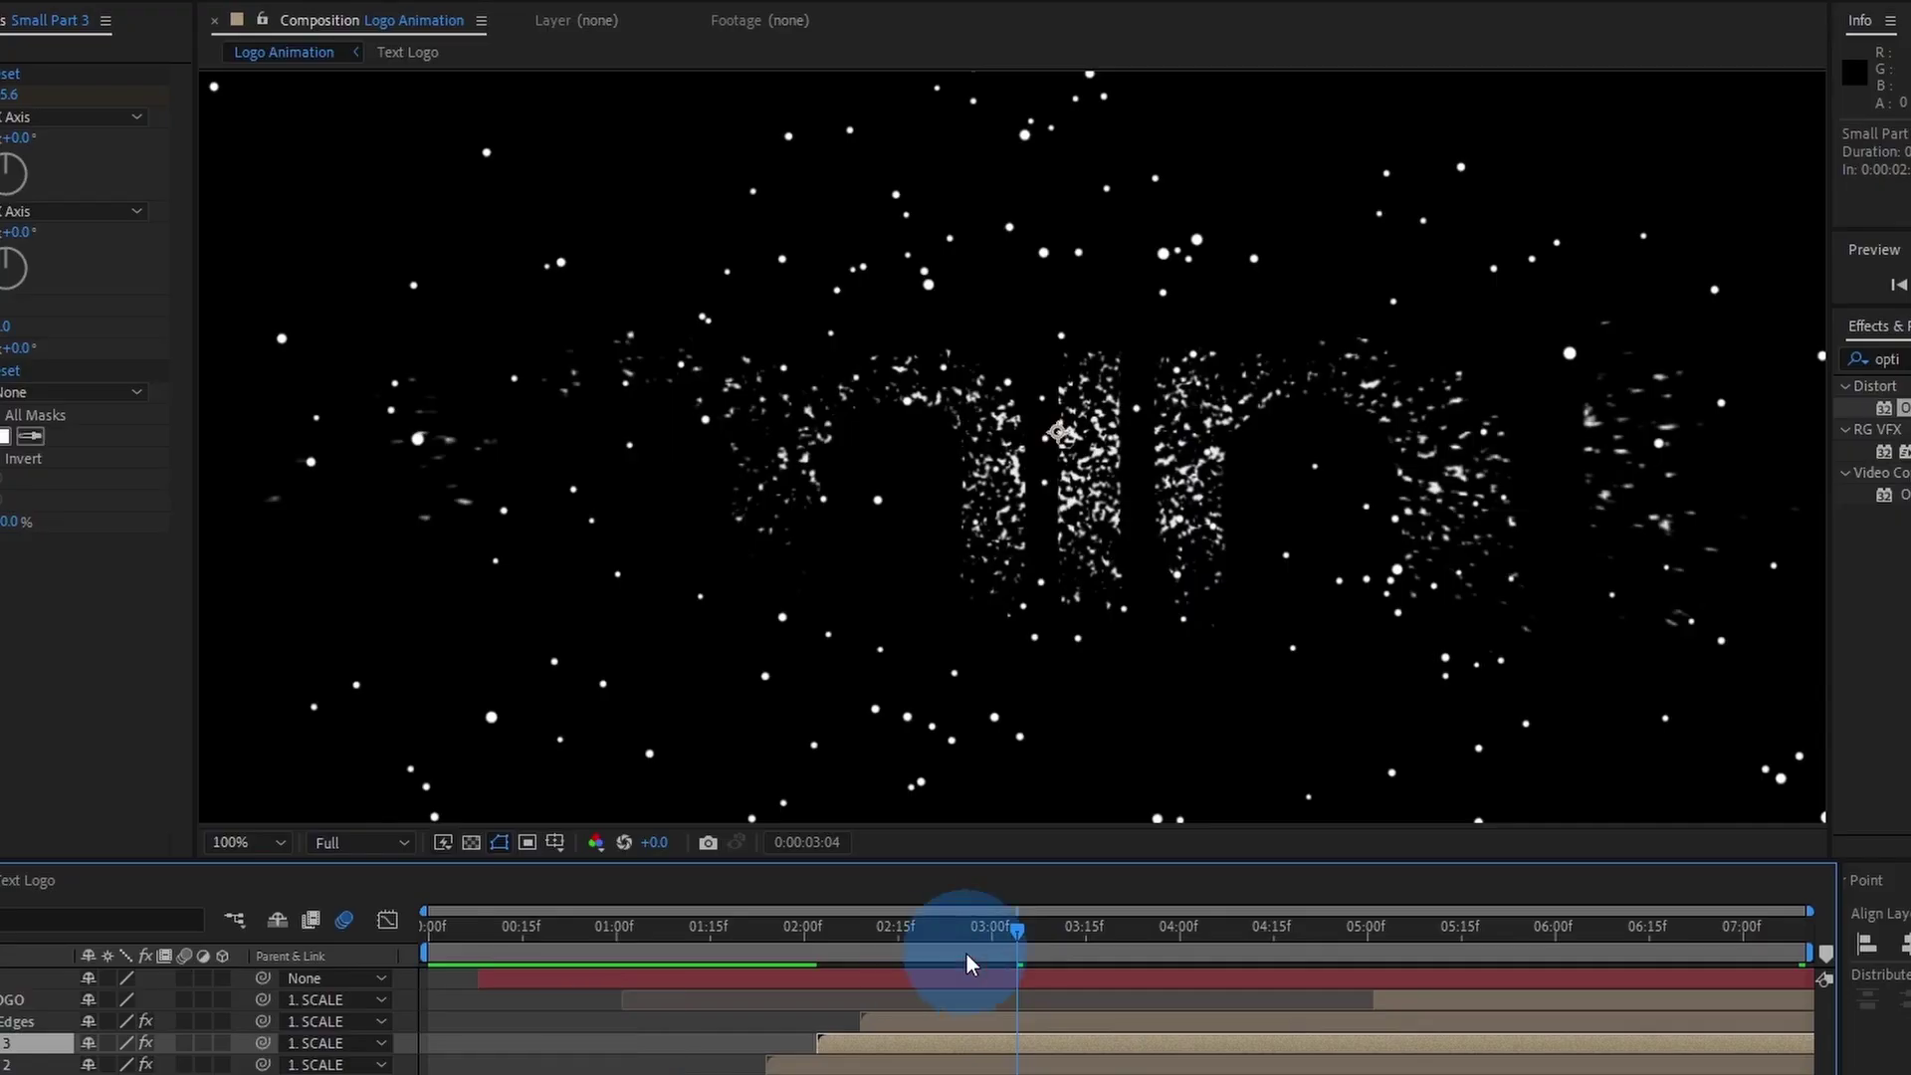
- Scrub the timeline to preview the text bursting into a radial blur
mouse_move(967, 954)
left_mouse_down()
mouse_move(1098, 980)
mouse_move(1250, 971)
mouse_move(1037, 981)
mouse_move(1194, 978)
mouse_move(1119, 967)
left_mouse_up()
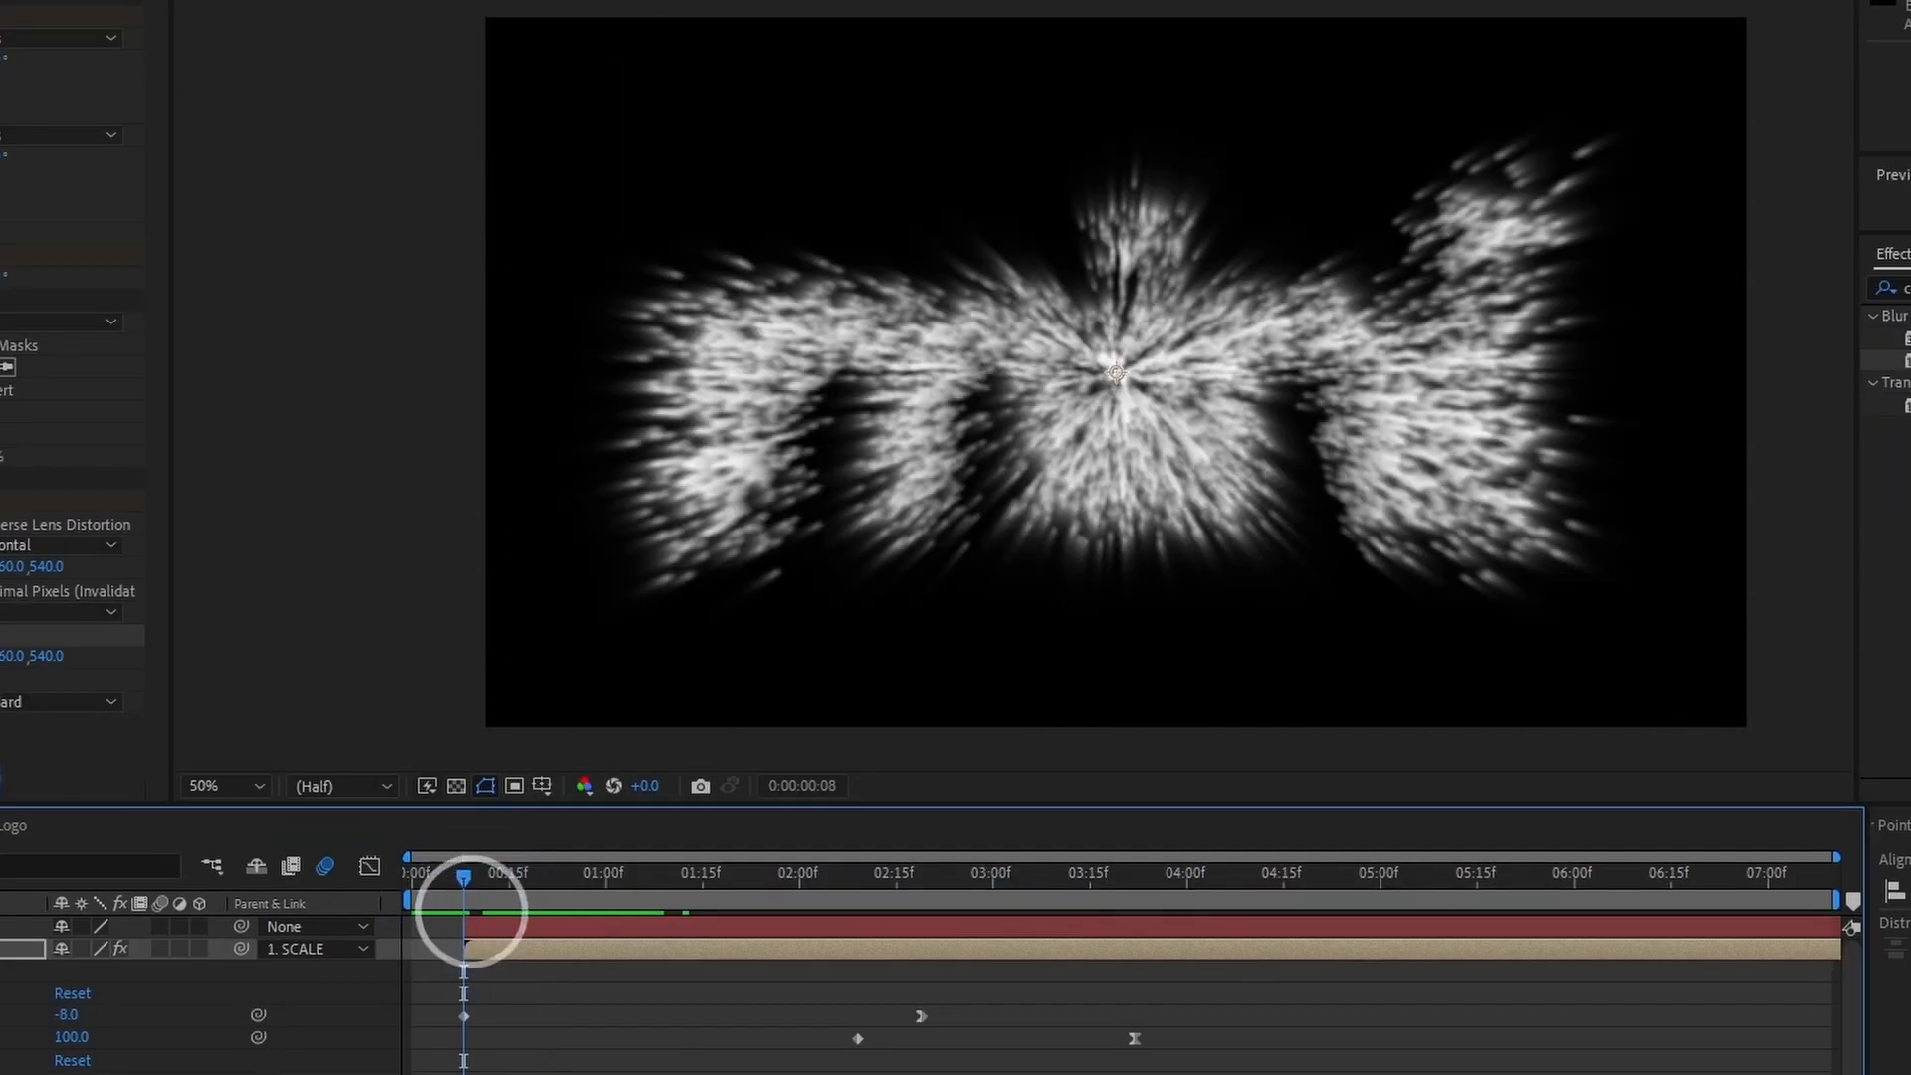
- Blur-fade in the 'special original' line and watch the max logo resolve above it
left_click(8, 717)
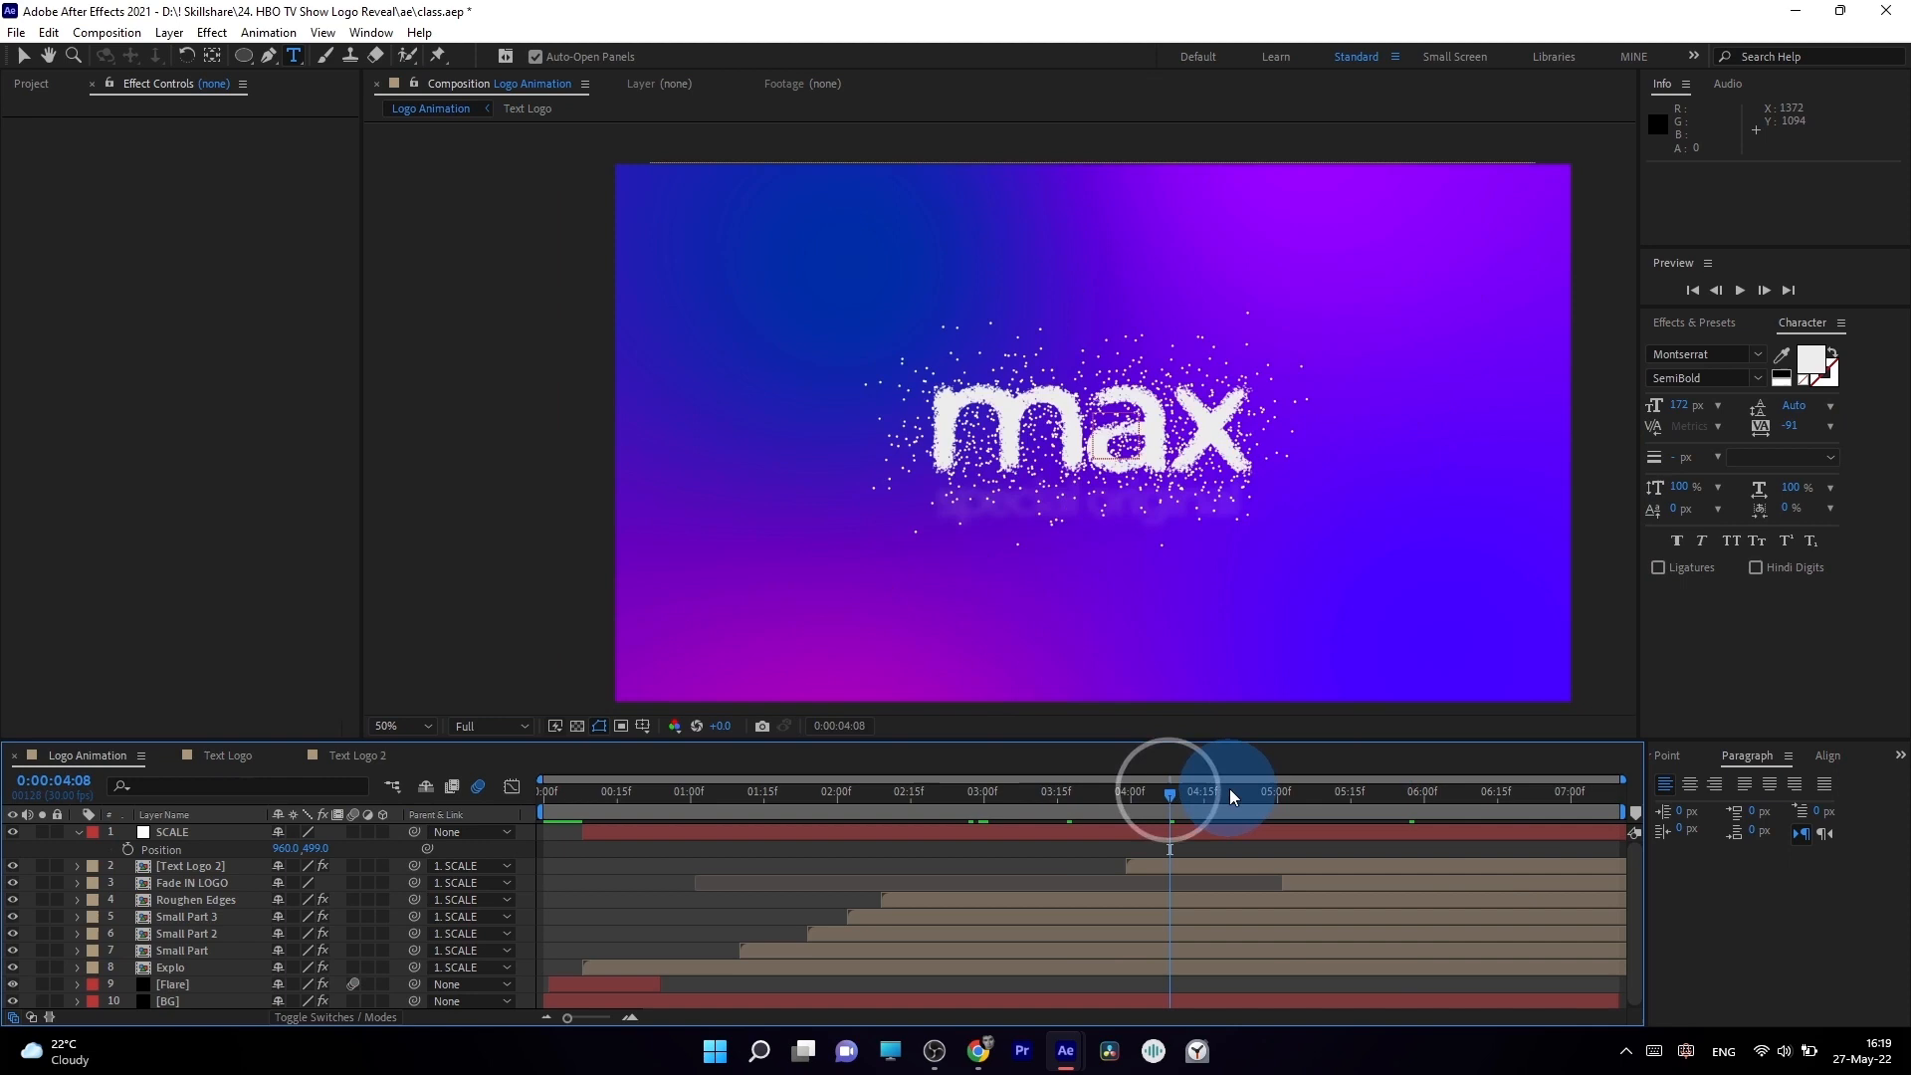
left_click_drag(1230, 789, 1361, 795)
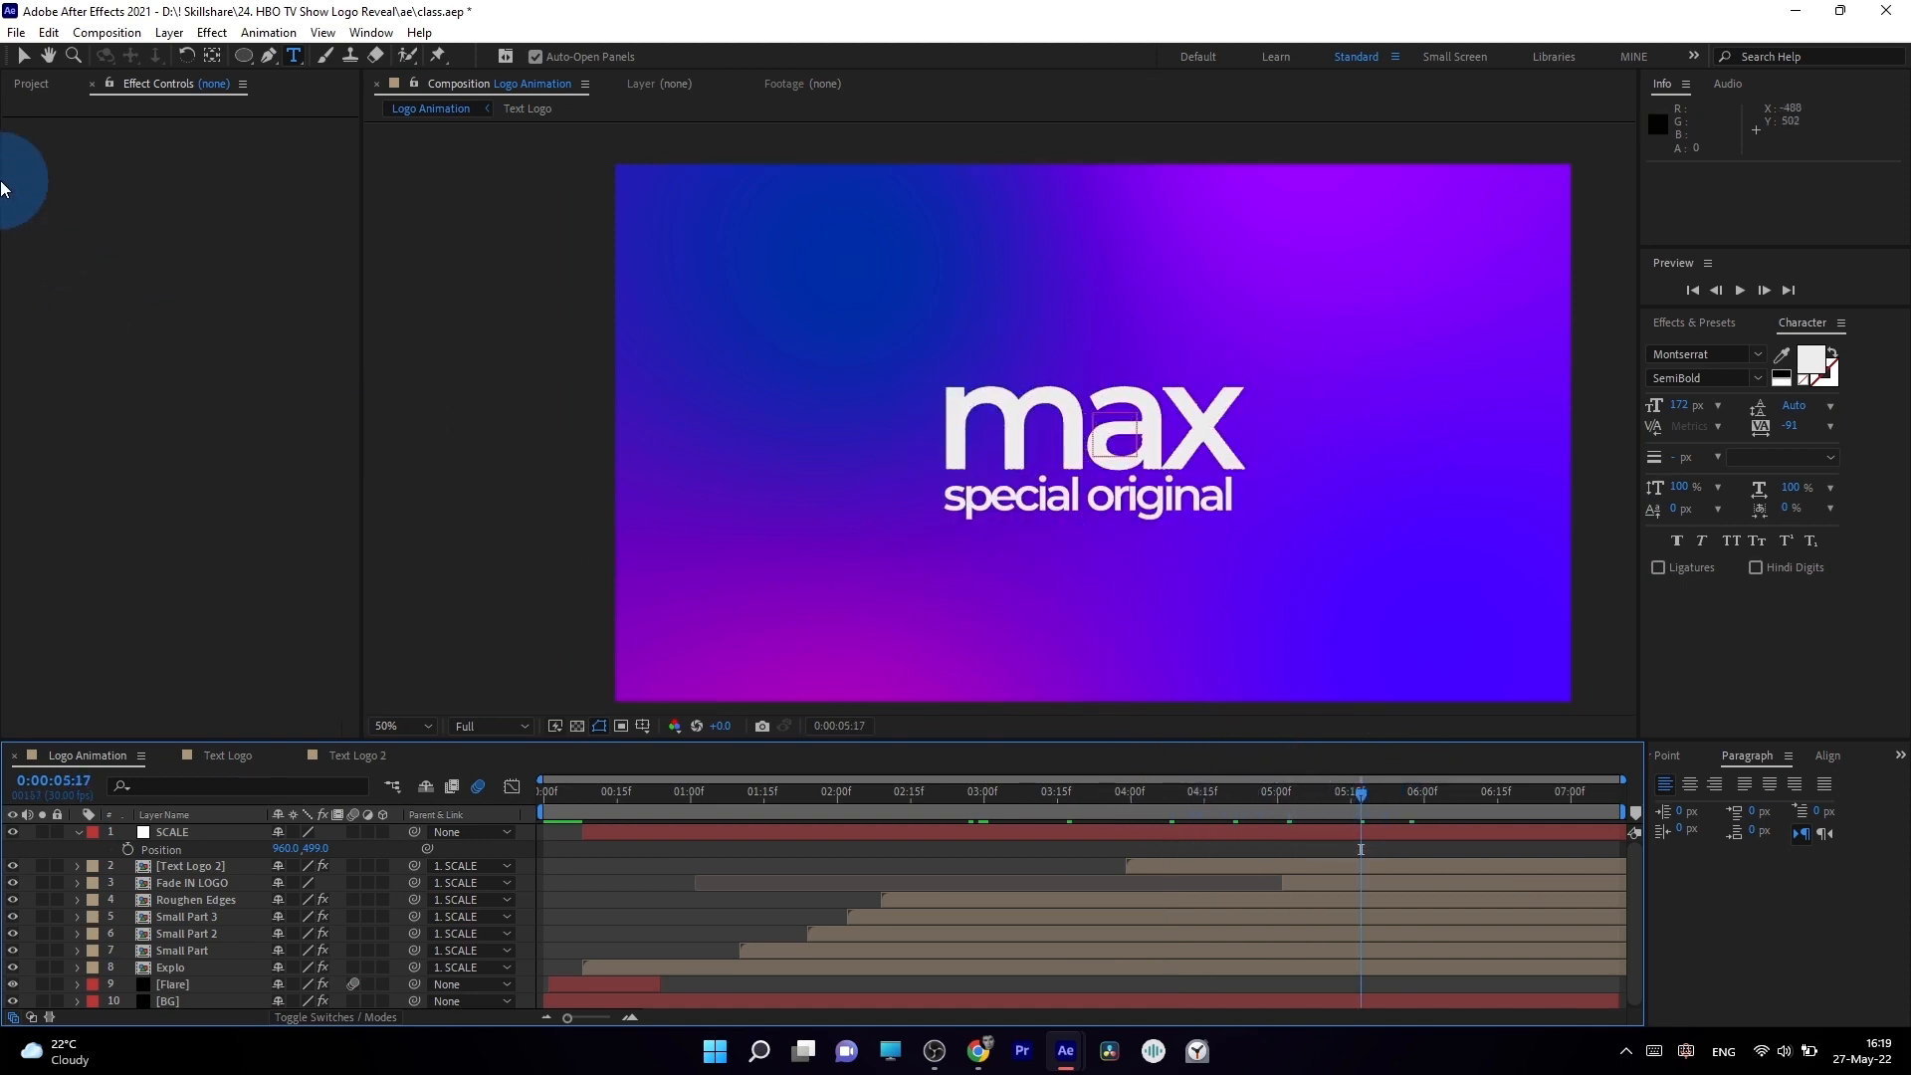